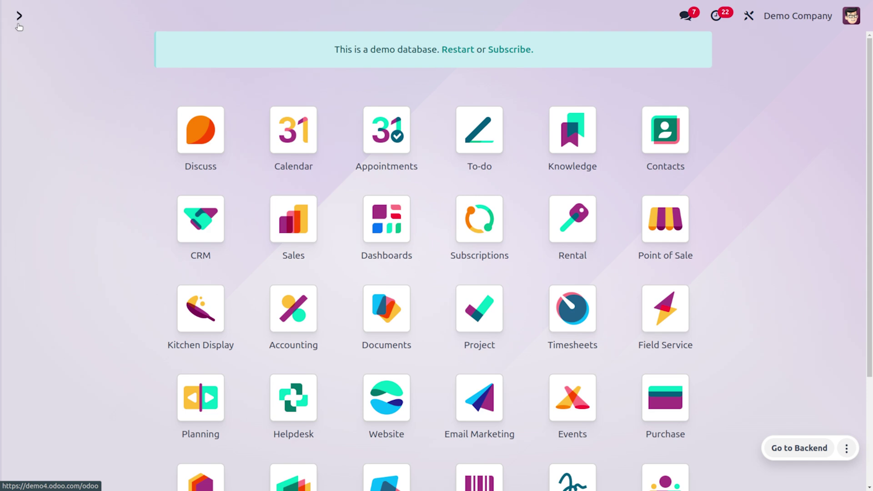
type("sa")
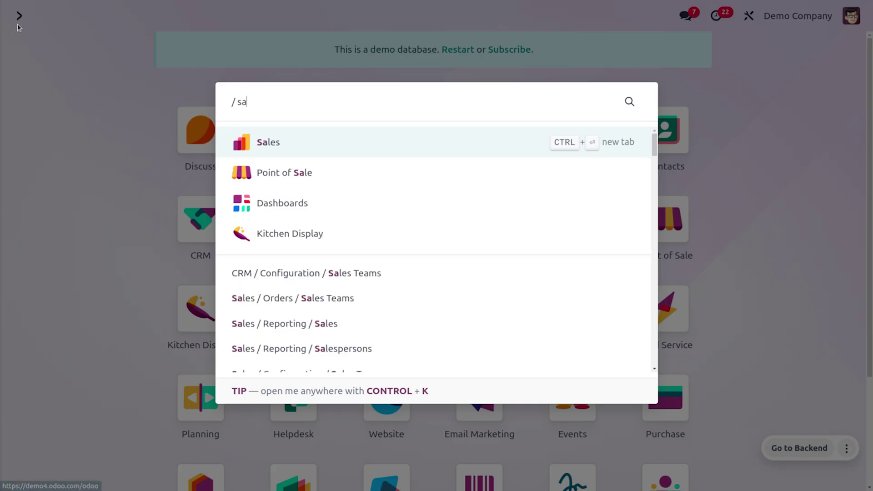
- Launch the Sales app from the home-screen search to show the quotations list
key("Return")
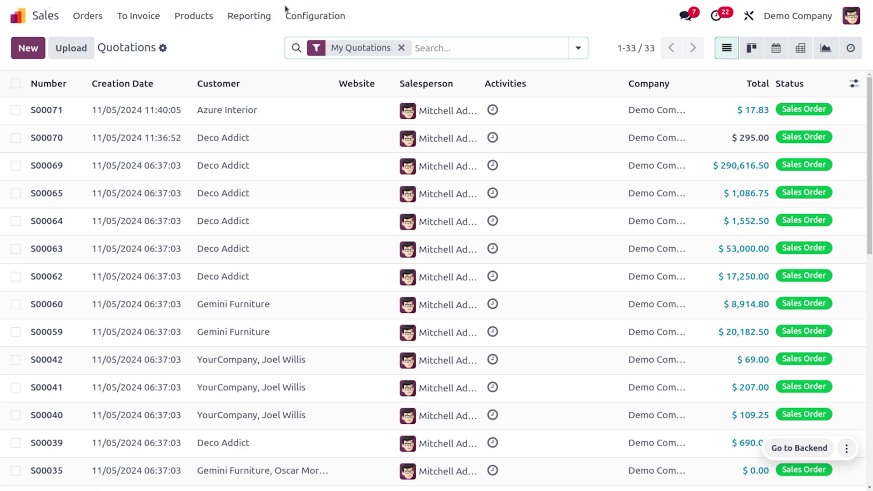
left_click(305, 22)
- Check the Lock Confirmed Sales option under Quotations & Orders in Sales Settings
left_click(317, 41)
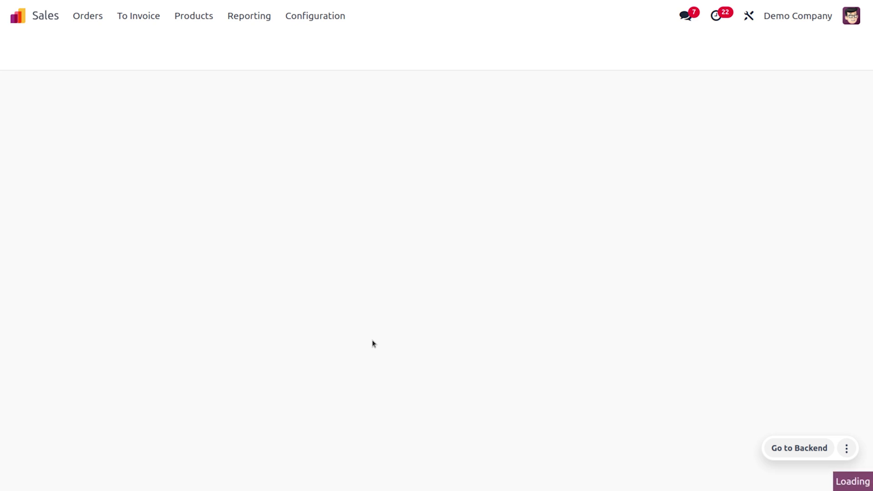
scroll(372, 343, "down", 5)
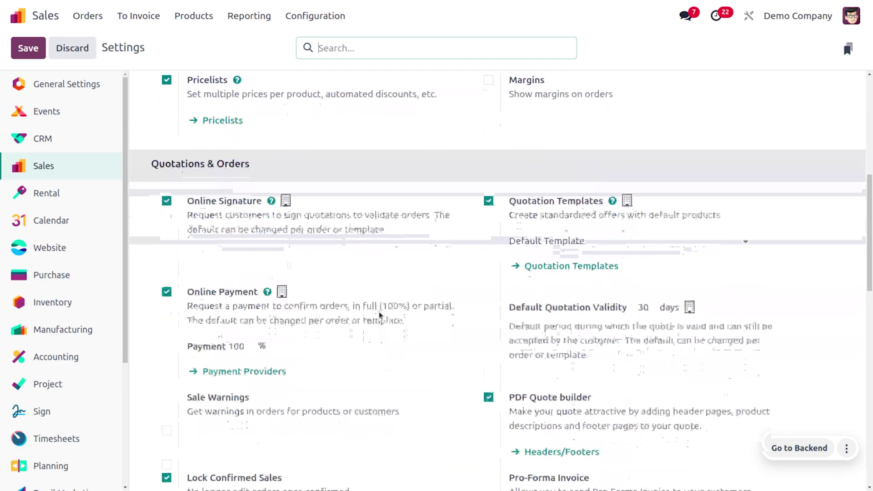
scroll(380, 315, "down", 2)
scroll(380, 315, "down", 2)
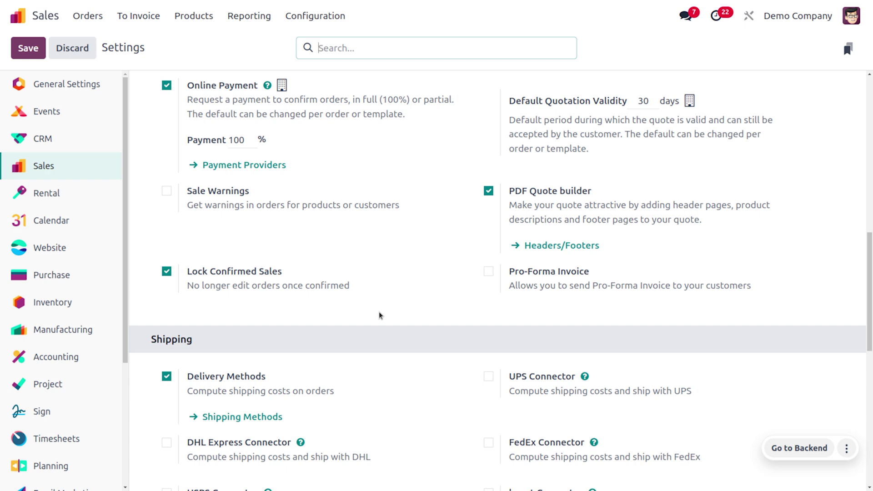
left_click(87, 15)
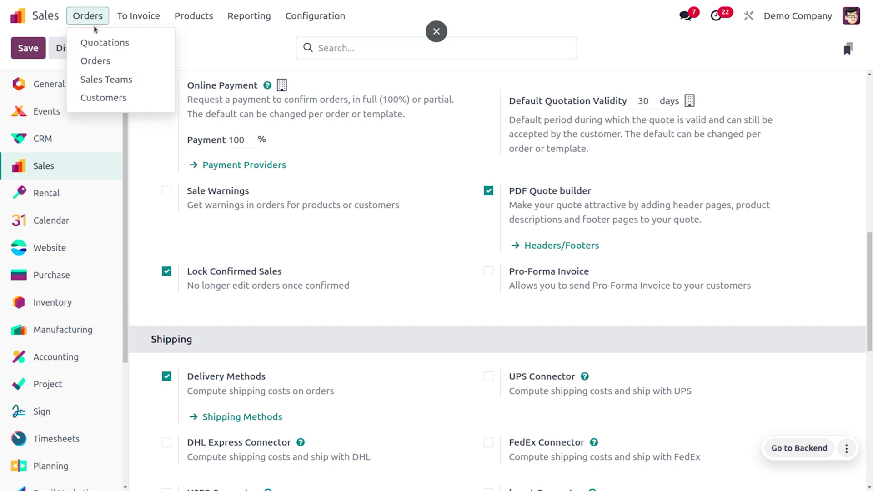
left_click(102, 41)
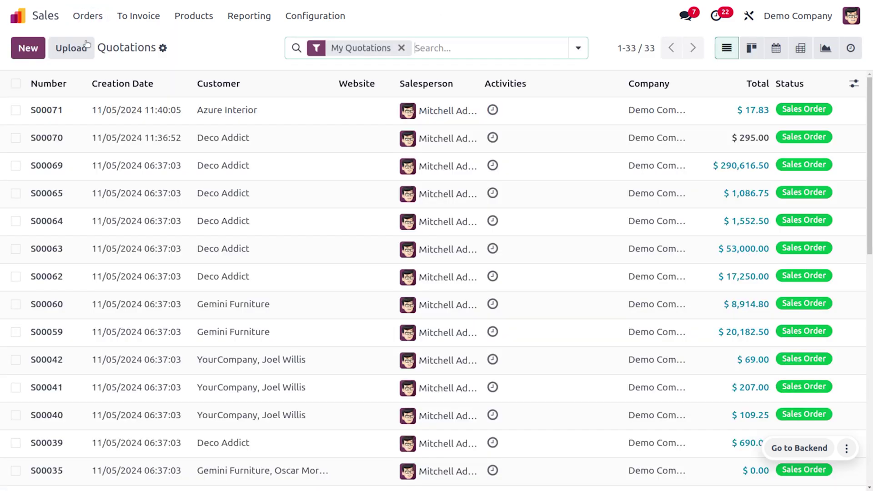
left_click(27, 50)
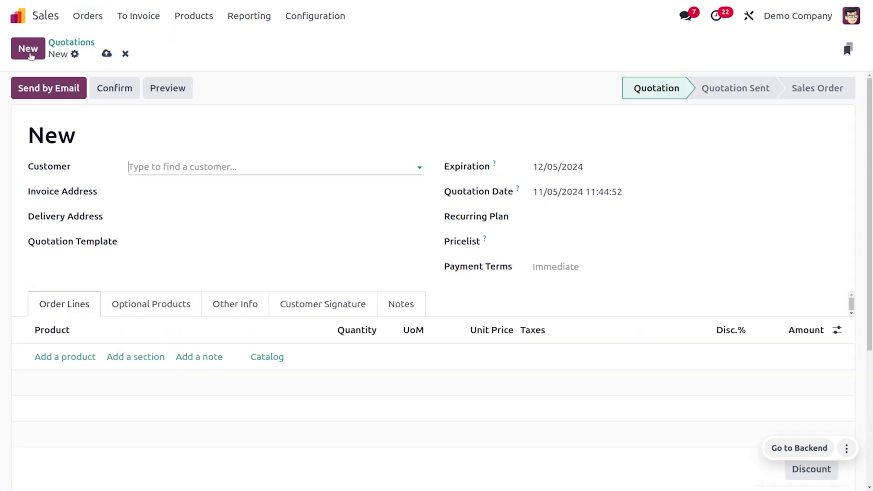
left_click(239, 167)
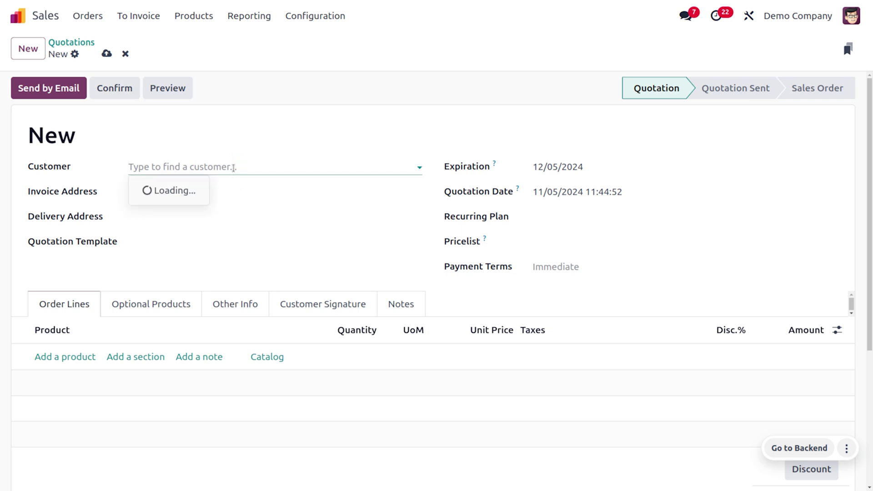
left_click(190, 244)
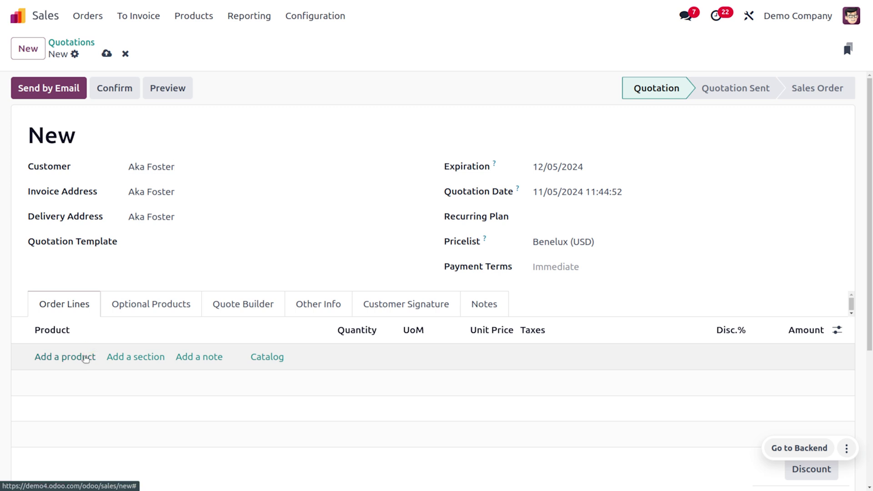
- Add one Bagel order line and save quotation S00072
left_click(92, 357)
left_click(84, 356)
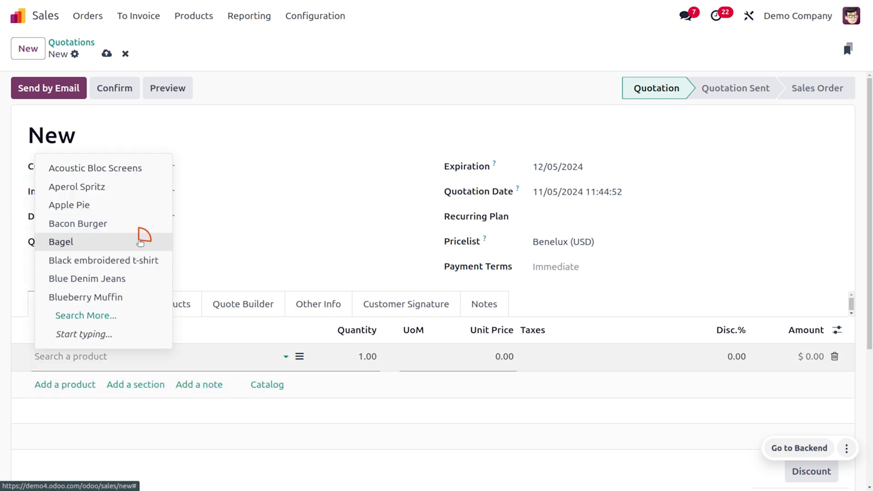
left_click(141, 242)
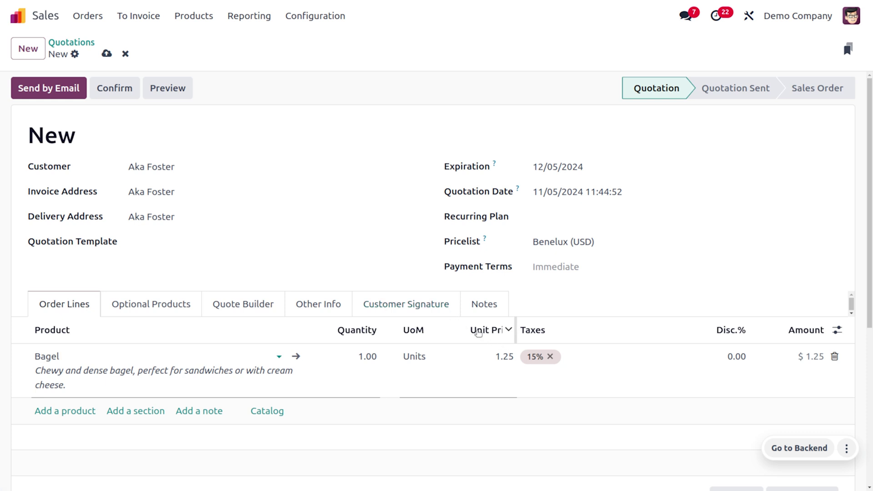
left_click(107, 54)
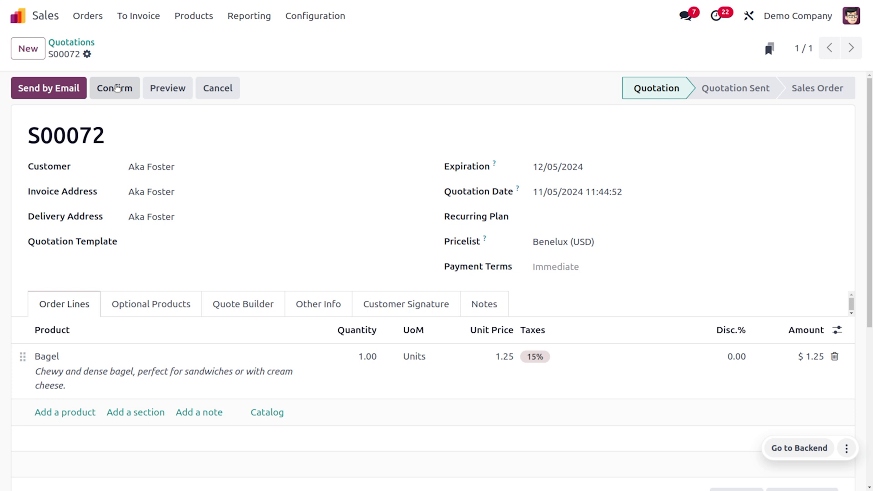
- Confirm quotation S00072 into a sales order, then unlock it for editing
left_click(118, 88)
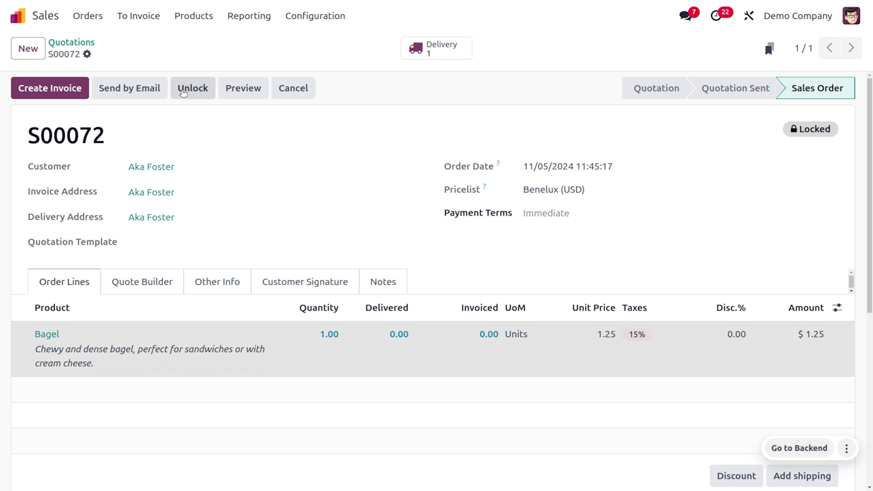
left_click(183, 94)
- Change the Bagel quantity on S00072 to 2, save, and lock the order again
left_click(330, 335)
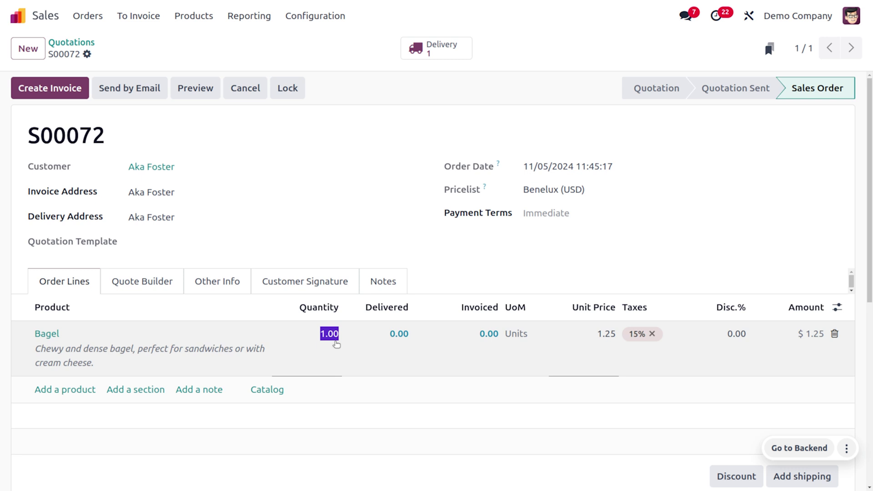
type("2")
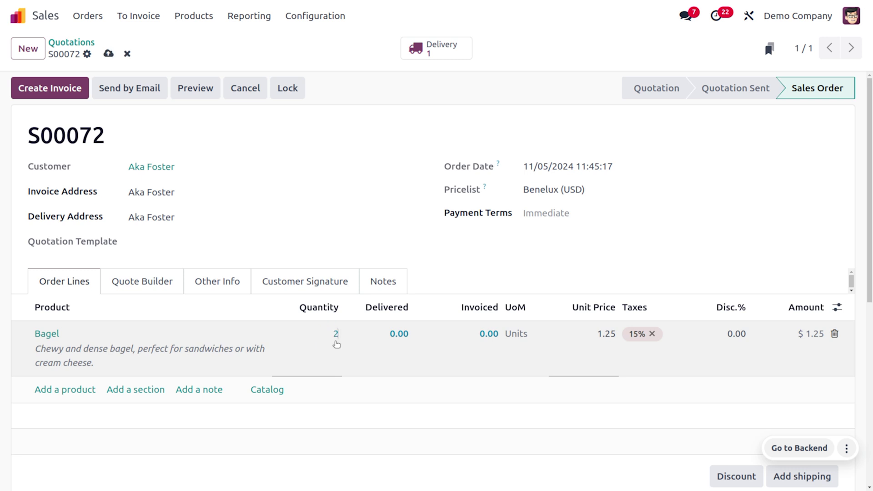
left_click(279, 207)
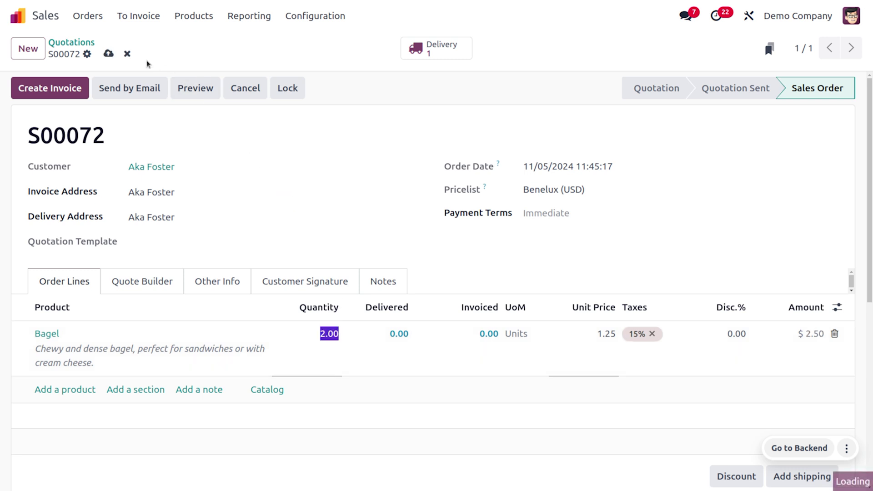
left_click(108, 53)
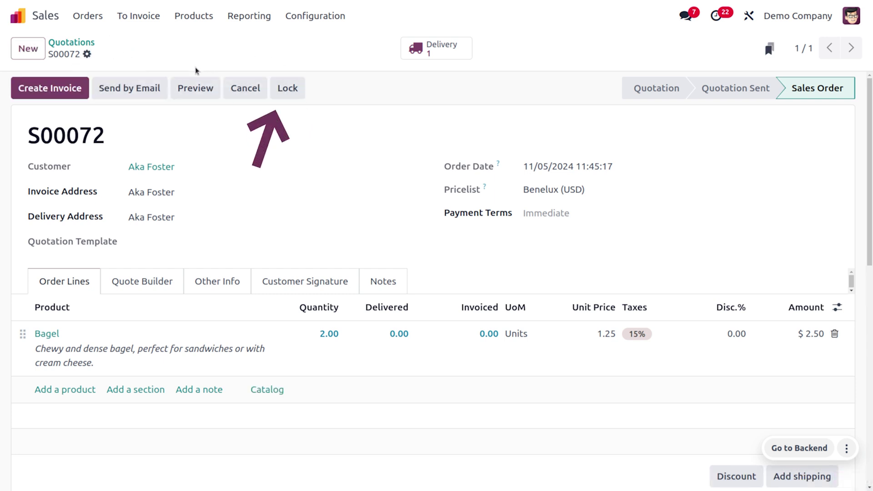
left_click(288, 87)
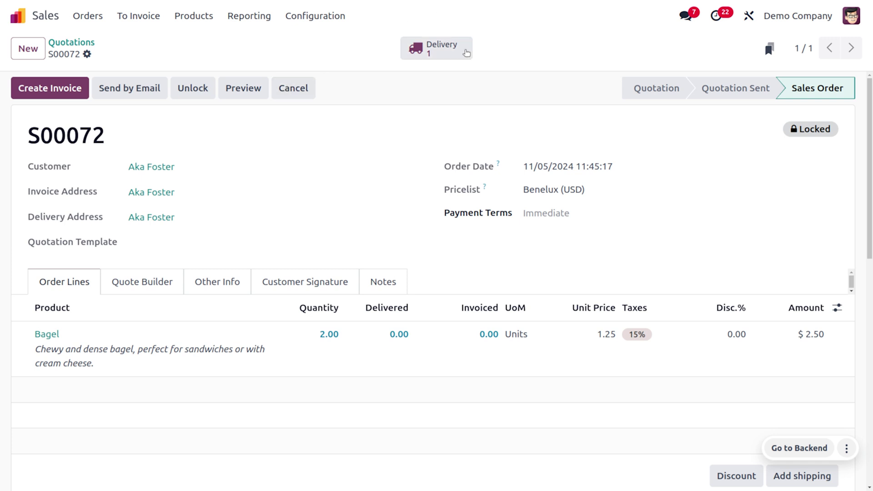
left_click(466, 52)
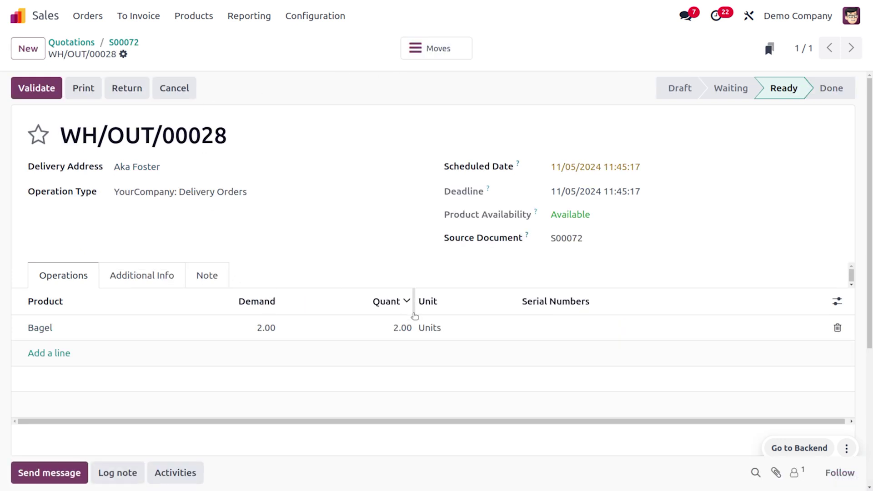
- Validate delivery WH/OUT/00028 for the 2 Bagels
left_click(28, 92)
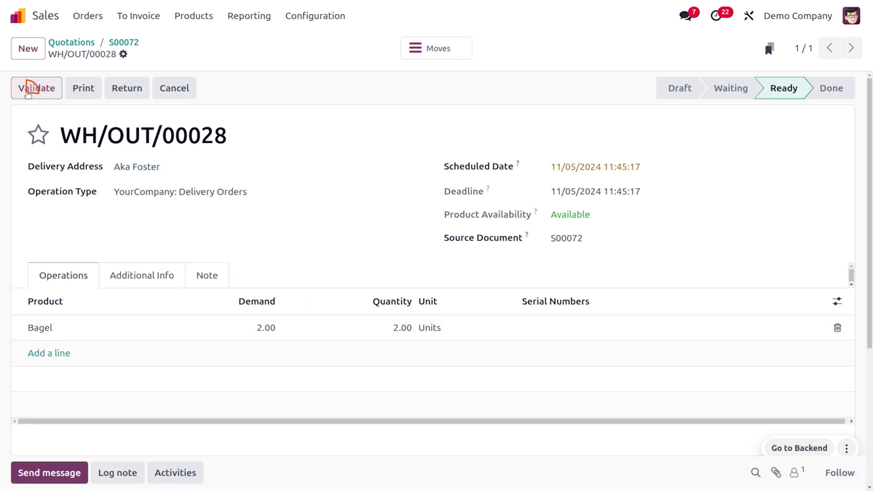